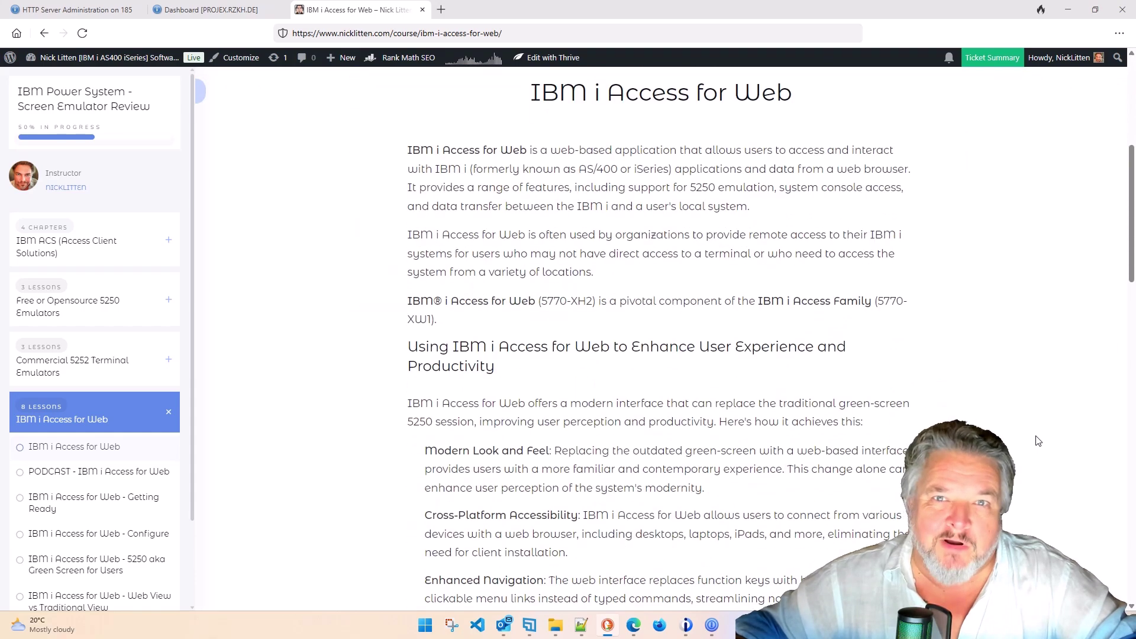
pyautogui.scroll(-5, 1038, 441)
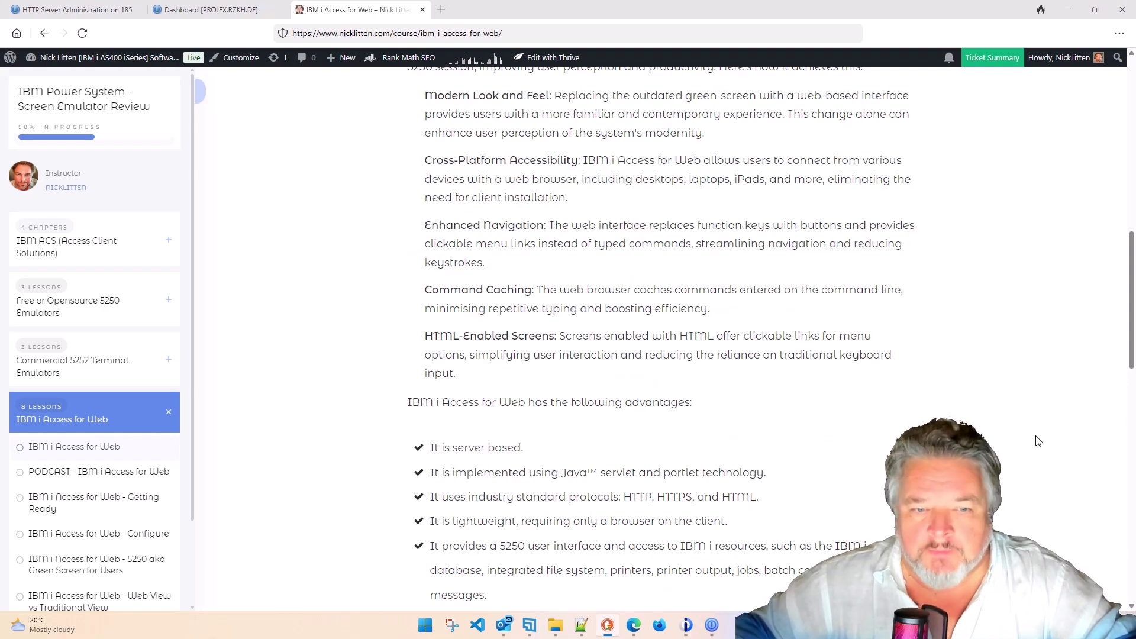
# Step: Scroll through the lesson page and open 'PODCAST - IBM i Access for Web' from the sidebar
pyautogui.scroll(-5, 1039, 441)
pyautogui.scroll(6, 1039, 441)
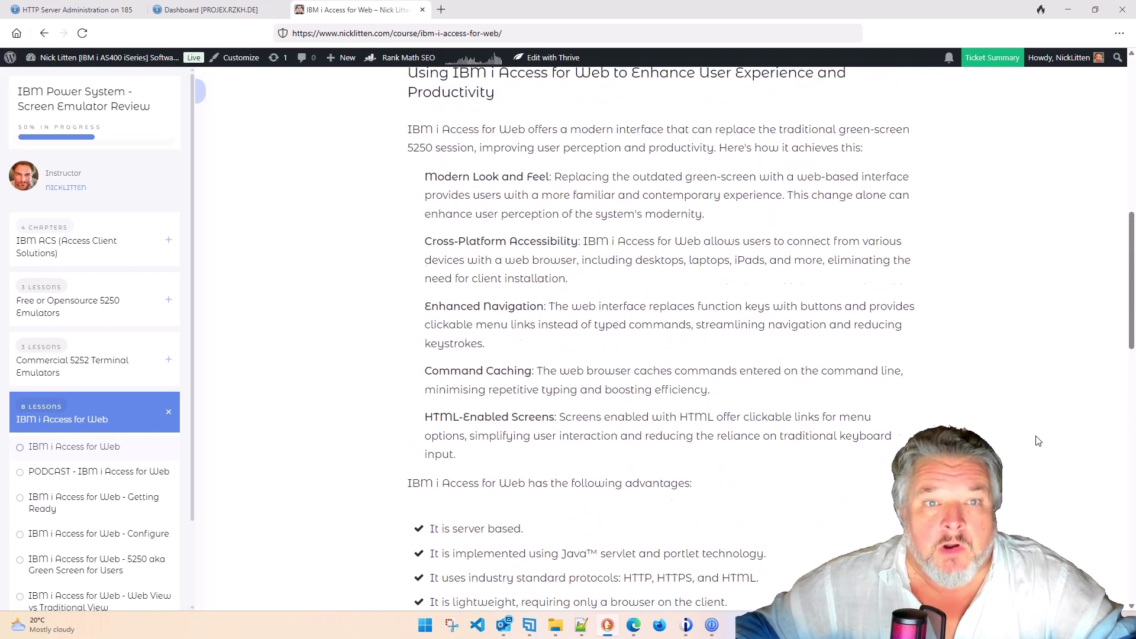
pyautogui.scroll(6, 1038, 441)
pyautogui.scroll(-5, 1039, 441)
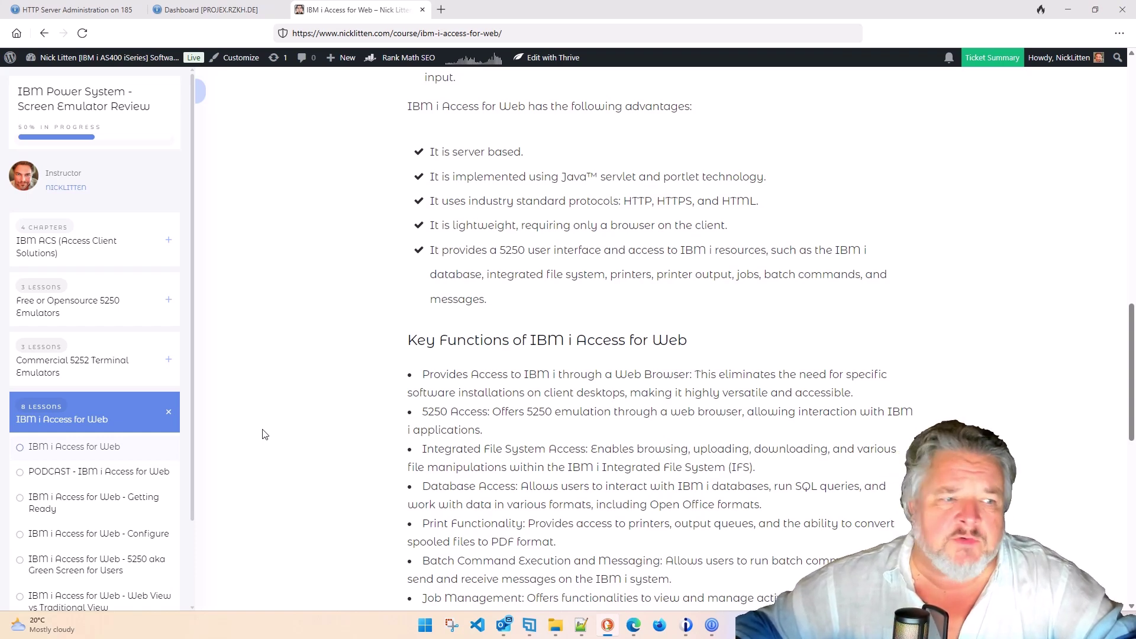
pyautogui.scroll(-3, 265, 434)
pyautogui.click(81, 474)
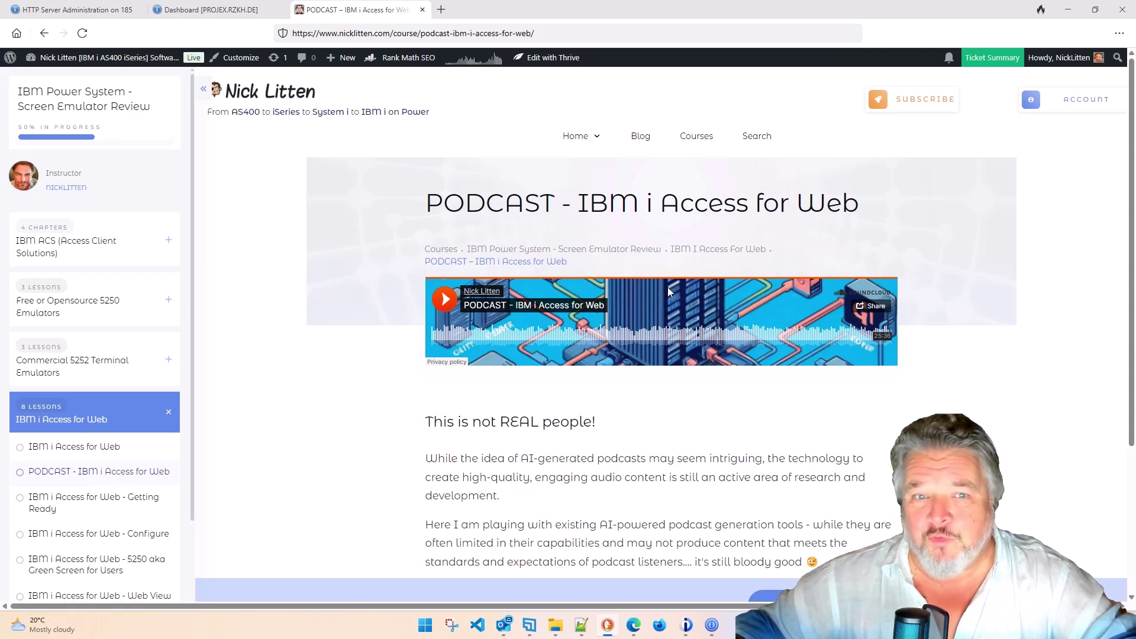
# Step: Play the podcast, skip to 5:35, pause it, then open the 'IBM i Access for Web - Getting Ready' lesson
pyautogui.click(445, 300)
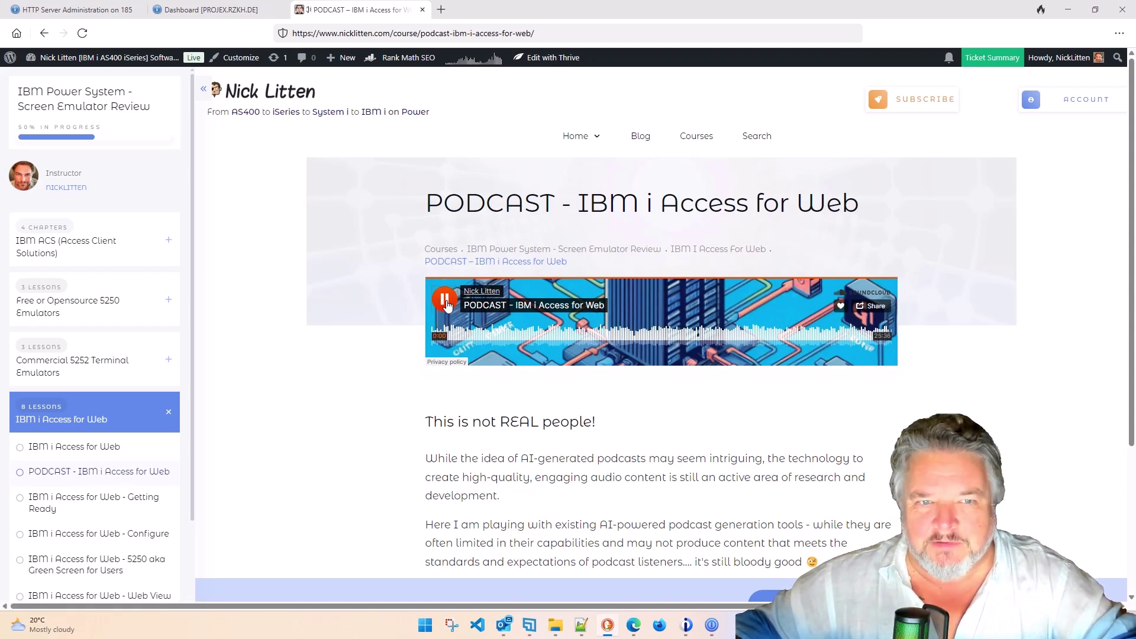
pyautogui.click(533, 336)
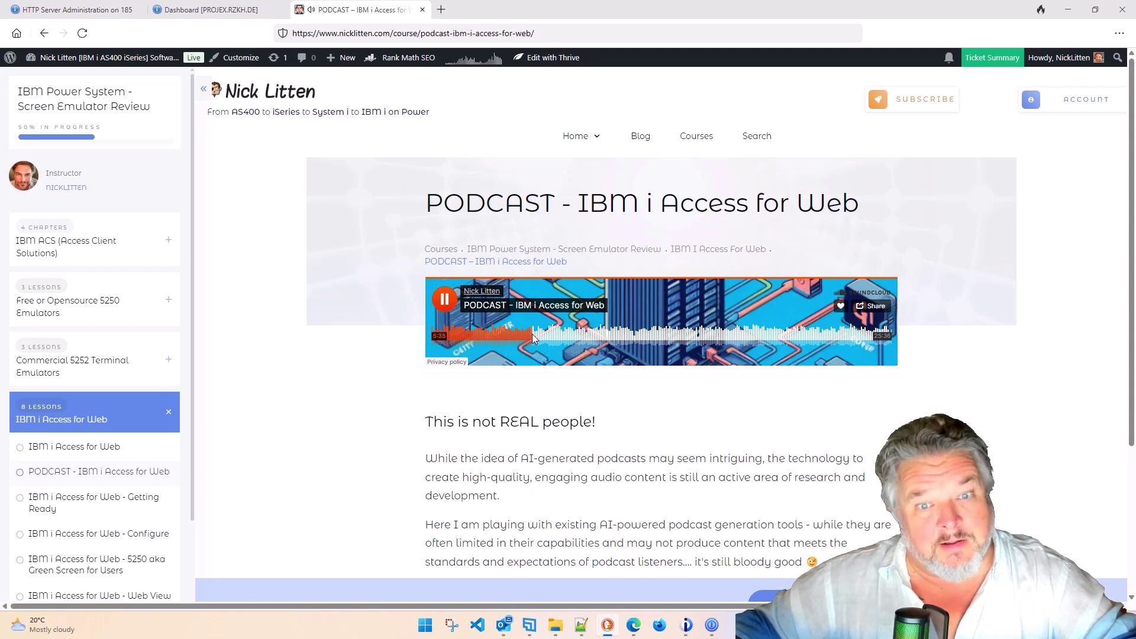
pyautogui.click(445, 300)
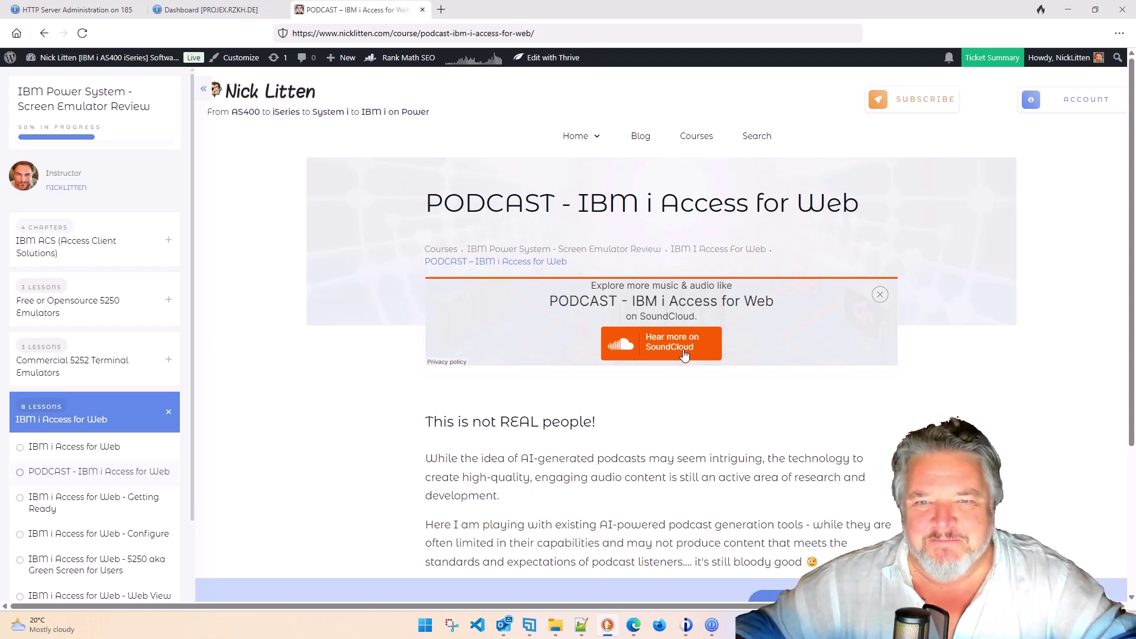
pyautogui.click(96, 506)
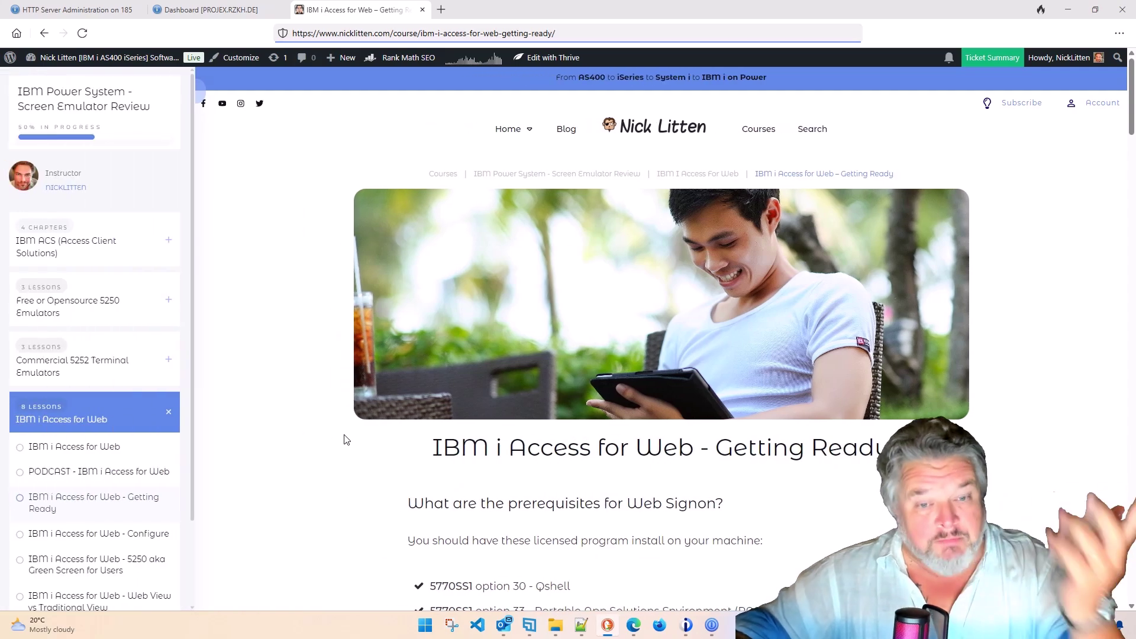
pyautogui.scroll(-15, 343, 441)
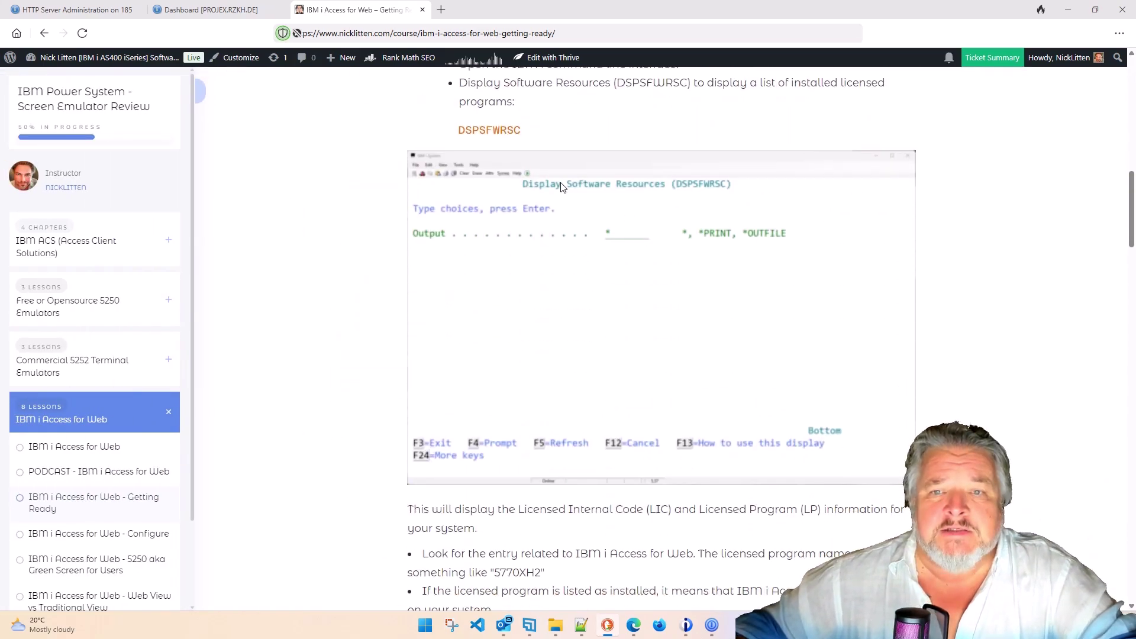
pyautogui.scroll(-5, 414, 373)
pyautogui.scroll(-3, 399, 400)
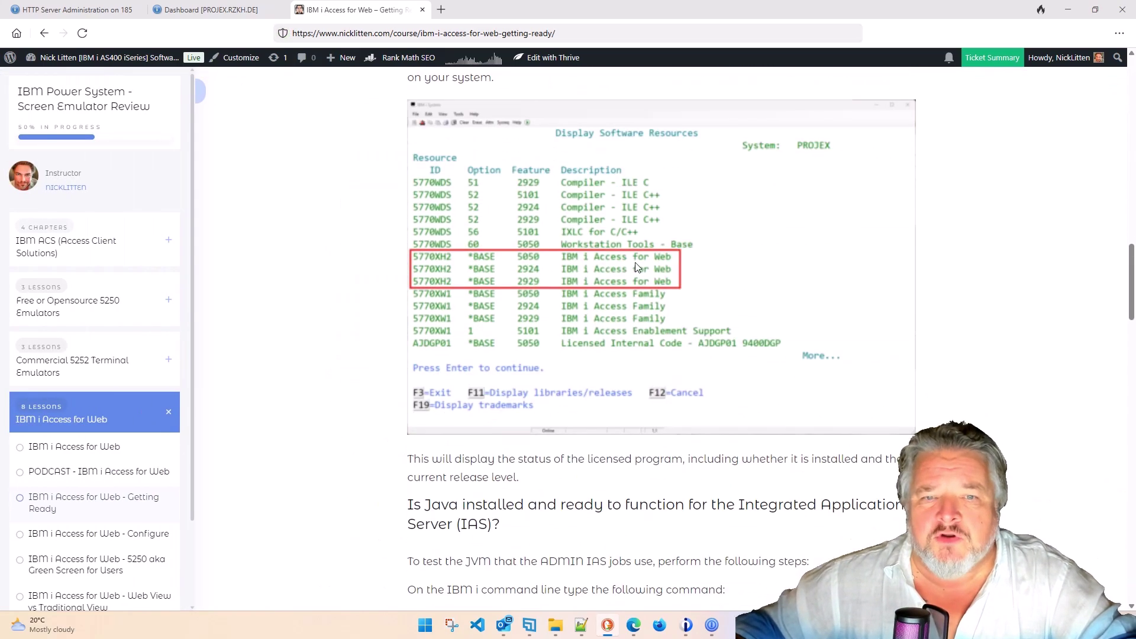
pyautogui.scroll(-6, 385, 388)
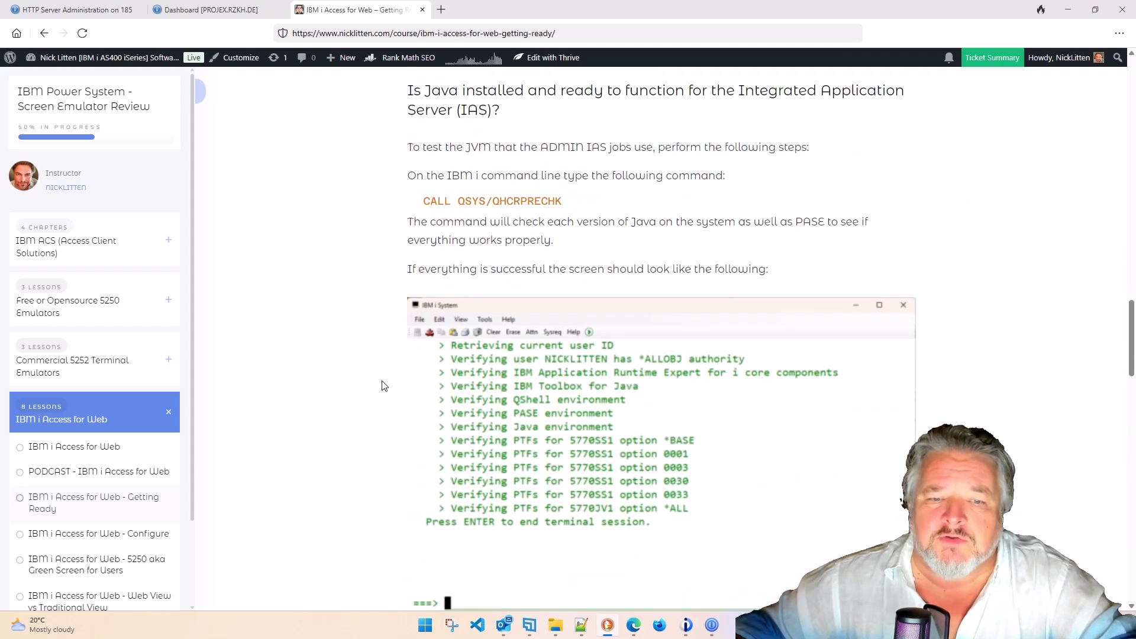
pyautogui.moveTo(560, 204); pyautogui.dragTo(432, 202)
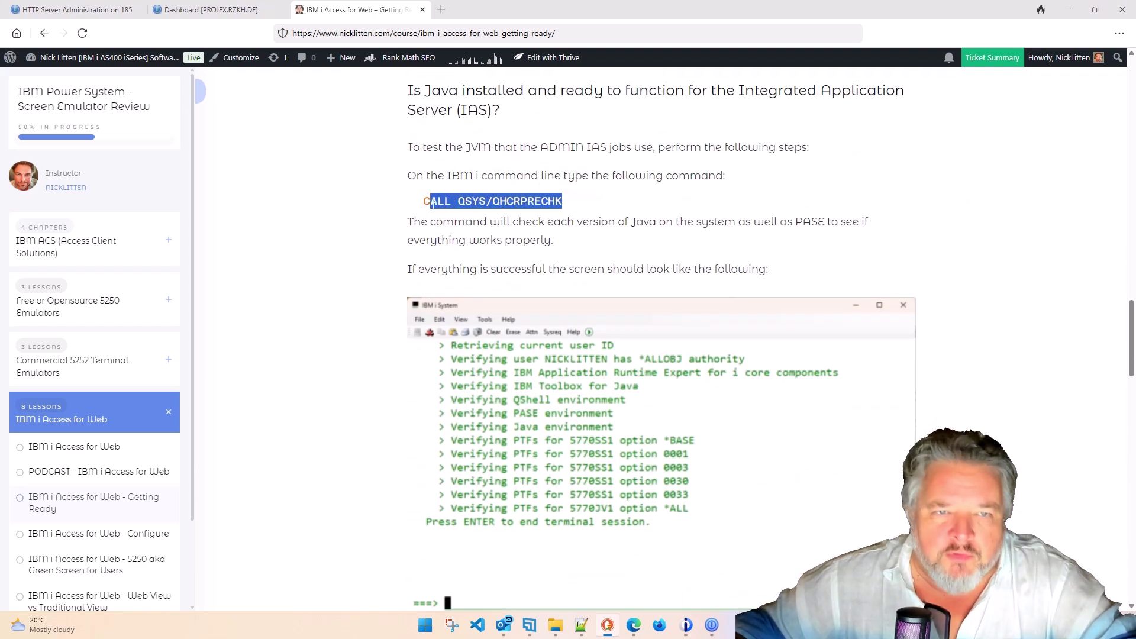
pyautogui.click(538, 235)
pyautogui.scroll(-10, 521, 336)
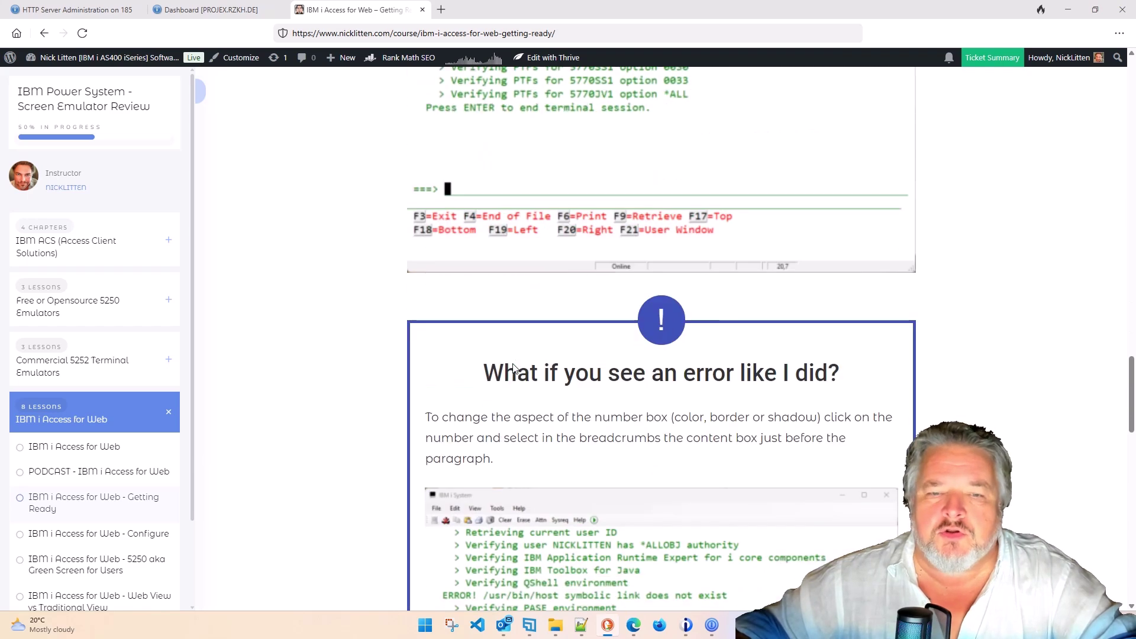
pyautogui.scroll(-1, 515, 368)
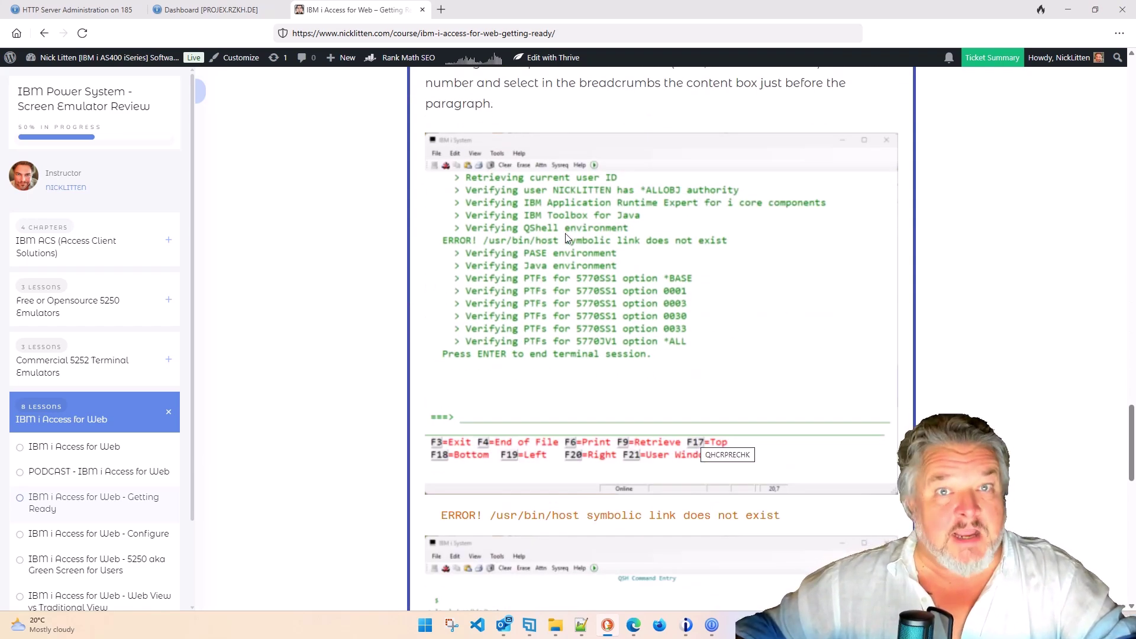
pyautogui.scroll(4, 568, 240)
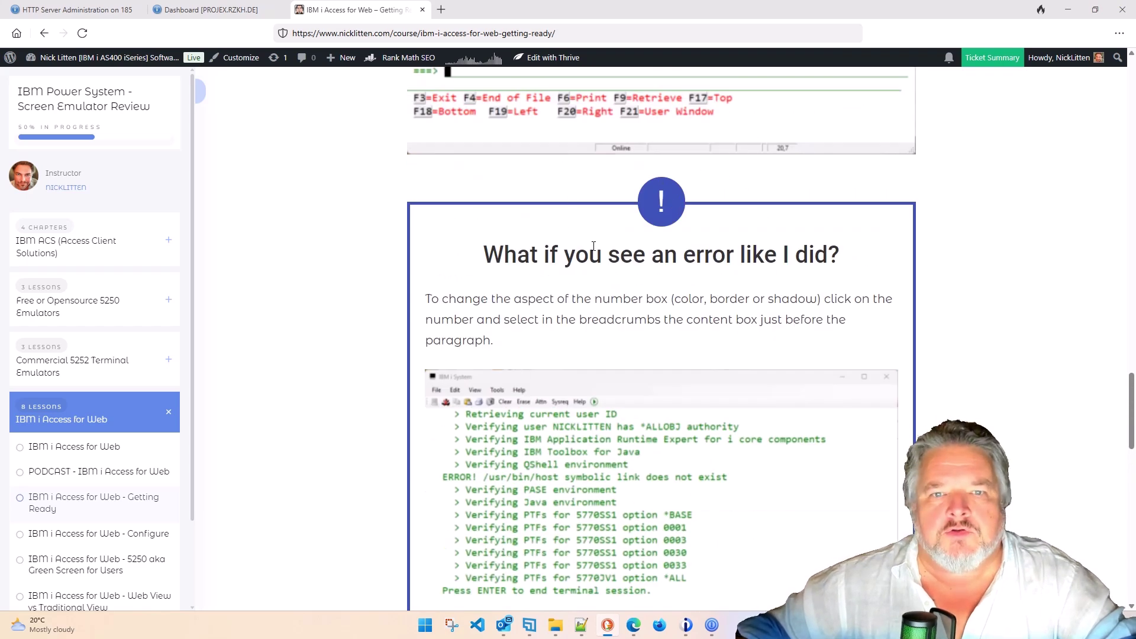
pyautogui.scroll(-12, 593, 246)
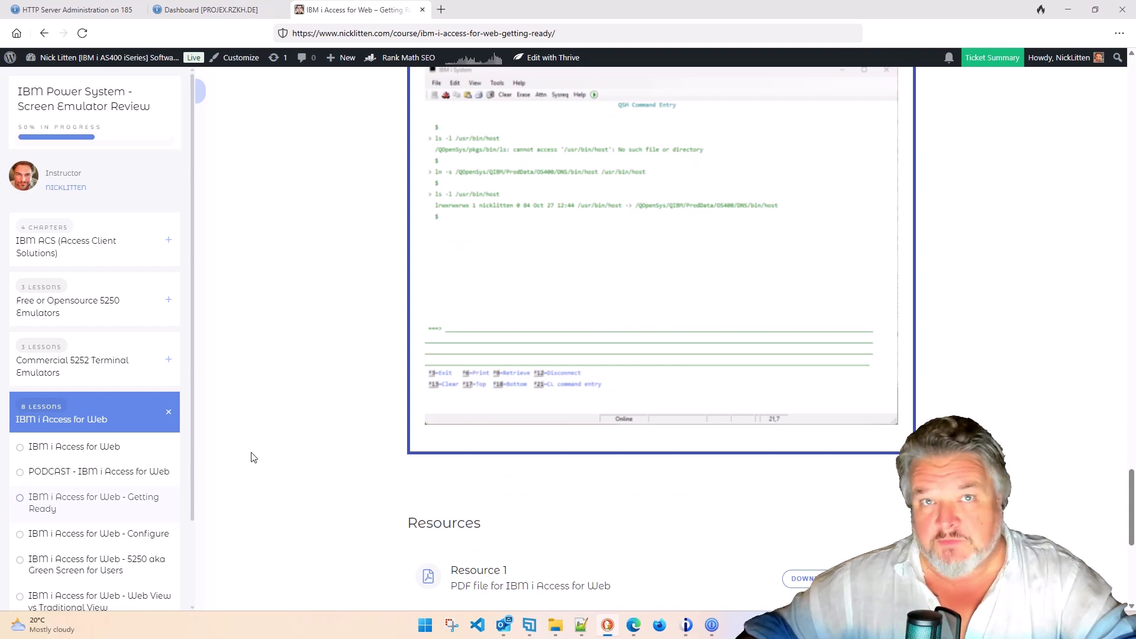
# Step: Open the 'IBM i Access for Web - Configure' lesson and scroll down to its CFGACCWEB section
pyautogui.click(83, 536)
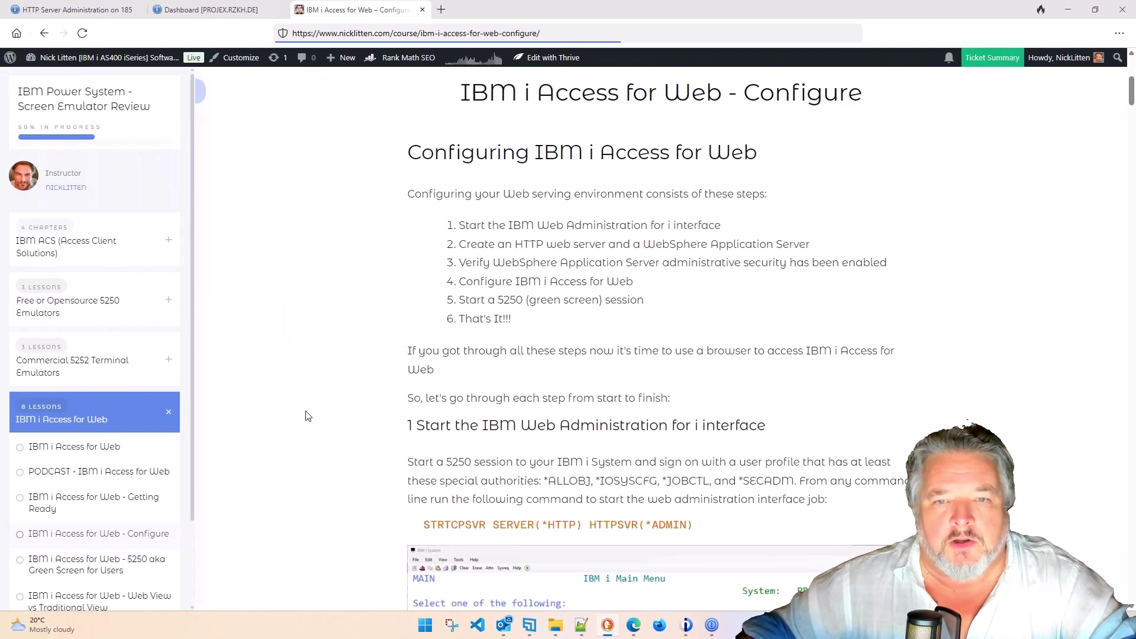
pyautogui.scroll(-1, 443, 418)
pyautogui.scroll(-5, 442, 418)
pyautogui.scroll(-8, 406, 452)
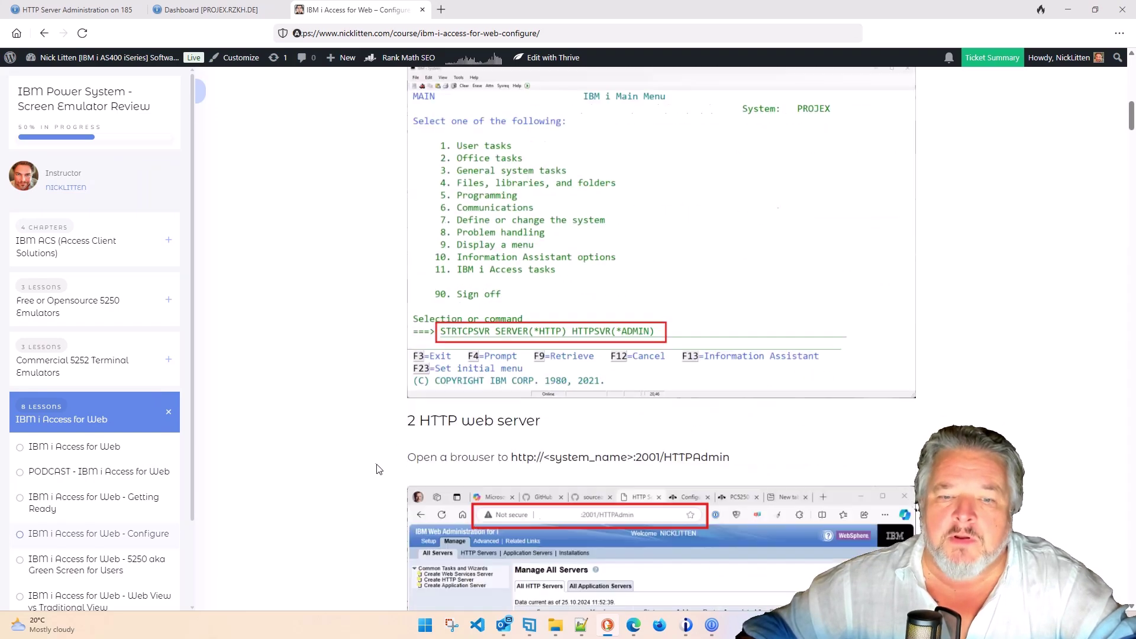
pyautogui.scroll(-15, 379, 469)
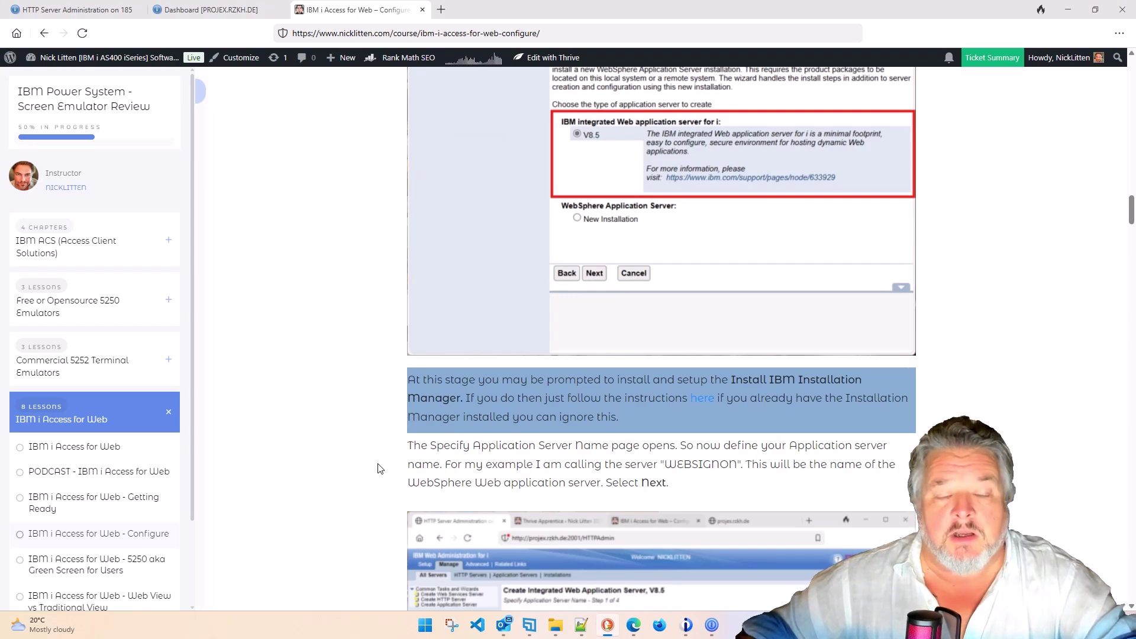
pyautogui.scroll(-15, 380, 469)
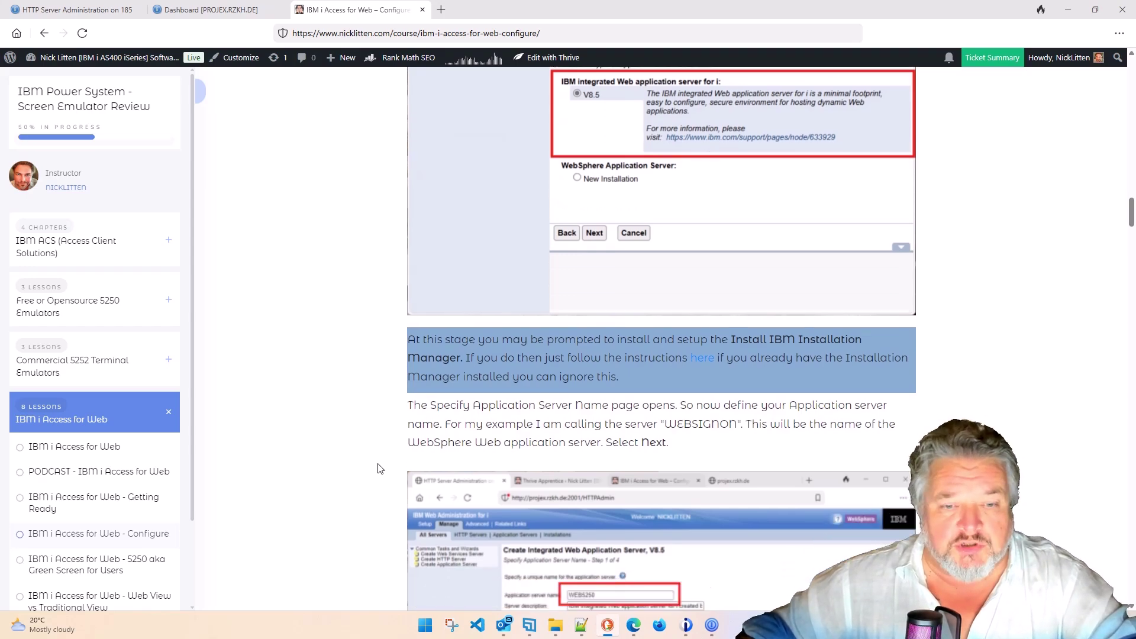
pyautogui.scroll(-15, 382, 469)
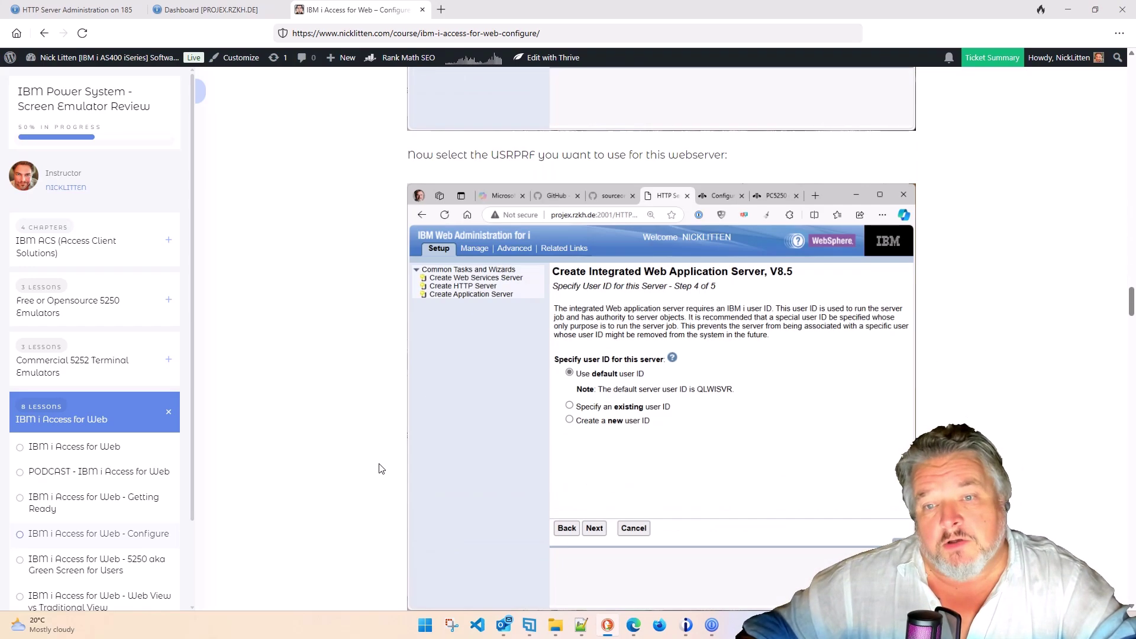
pyautogui.scroll(-14, 382, 469)
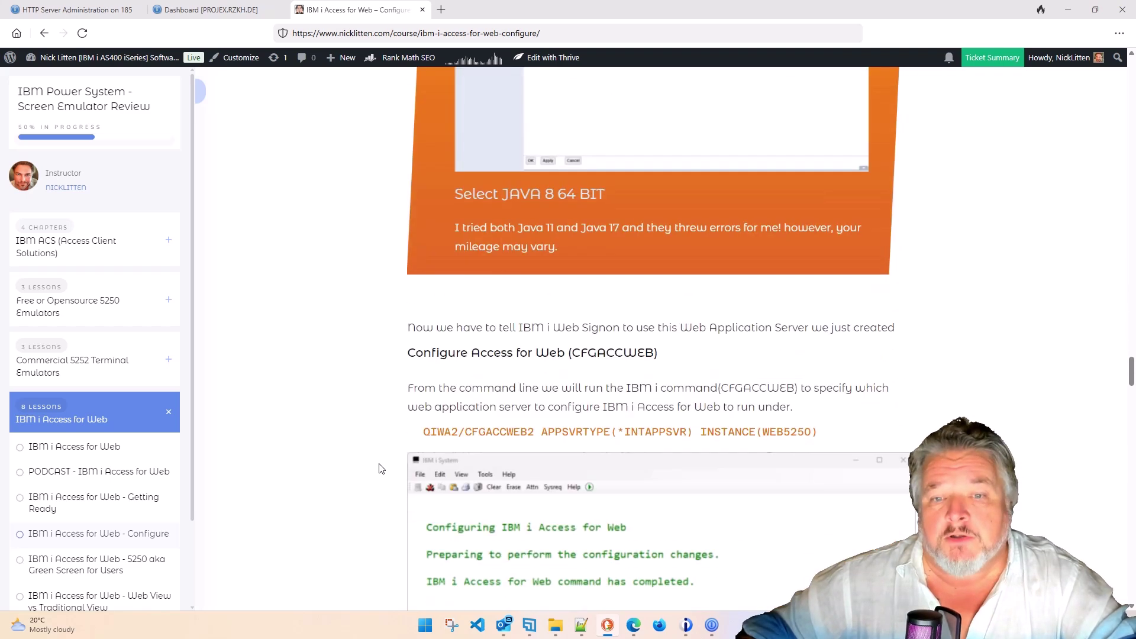
pyautogui.scroll(7, 382, 469)
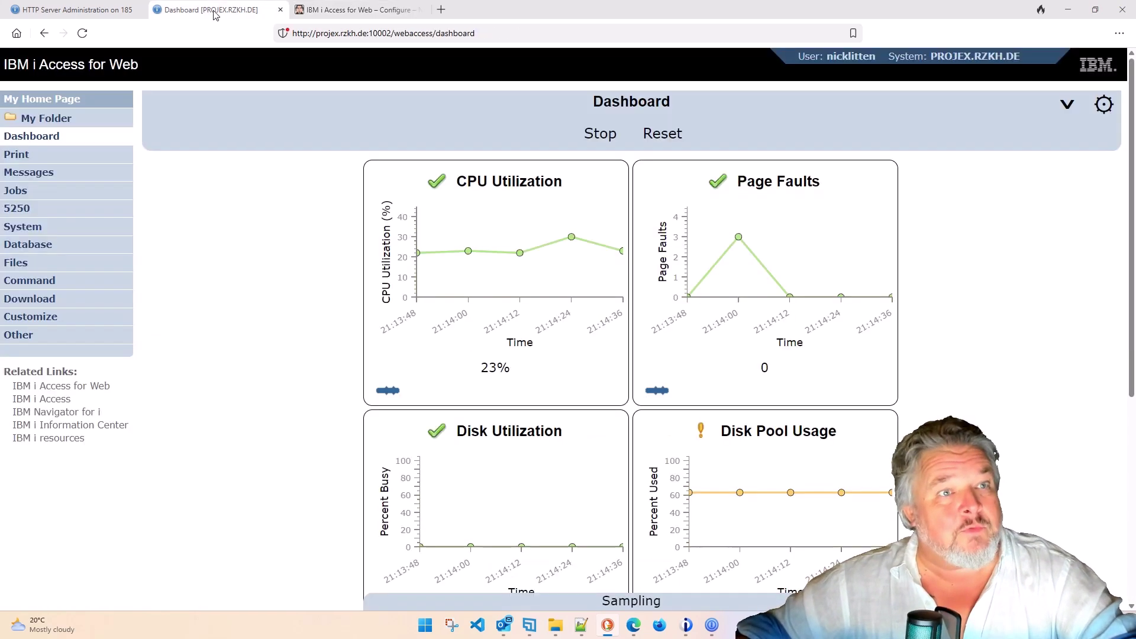
# Step: From the Dashboard, list the active 5250 sessions: A (Web) and C (Traditional)
pyautogui.click(216, 10)
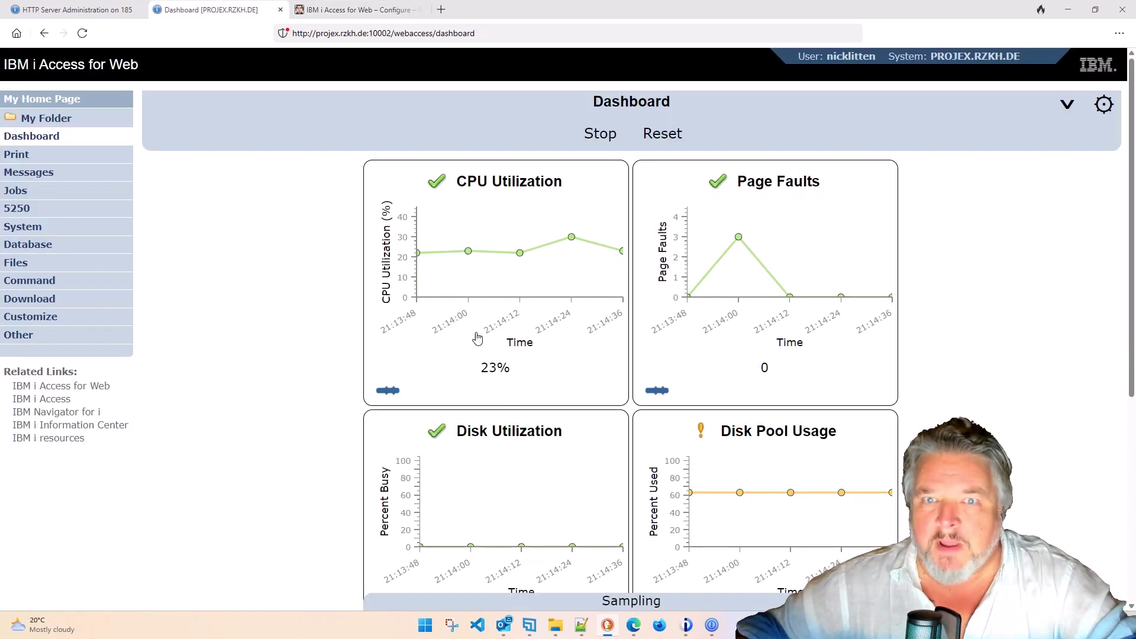
pyautogui.click(16, 211)
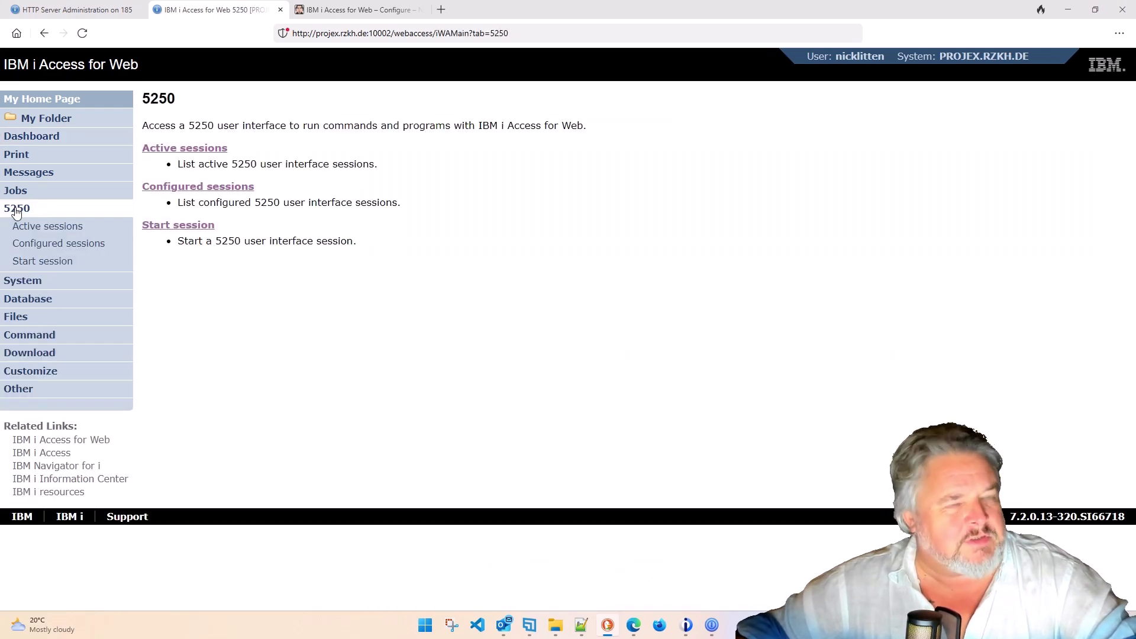
pyautogui.click(52, 228)
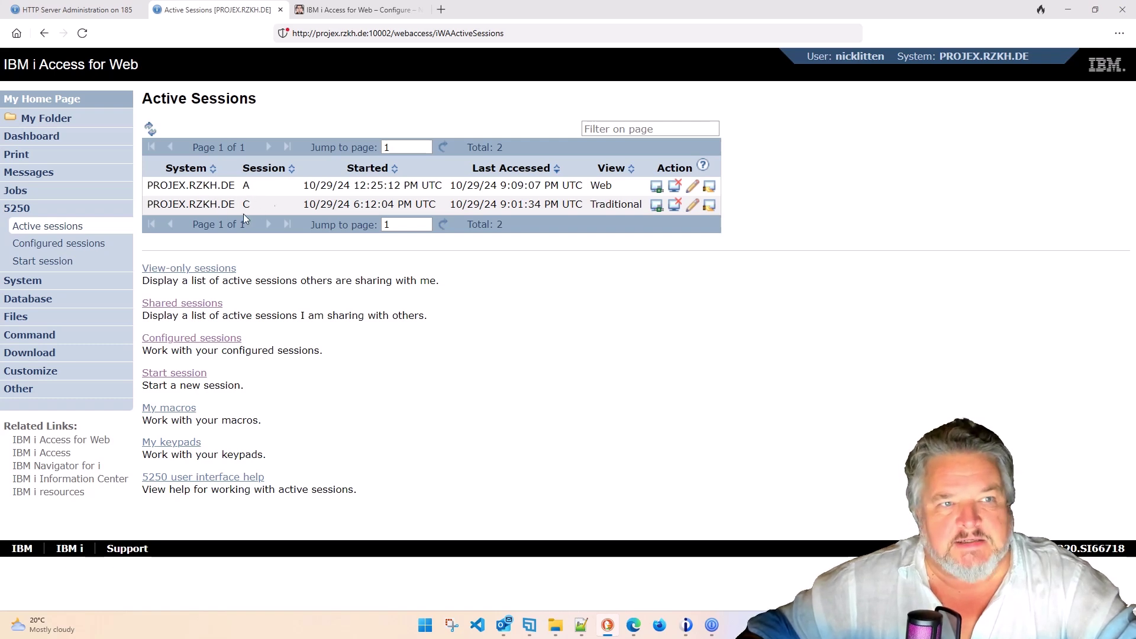
# Step: Reconnect session A and sign on with the user ID and password to reach the Main Menu
pyautogui.click(657, 188)
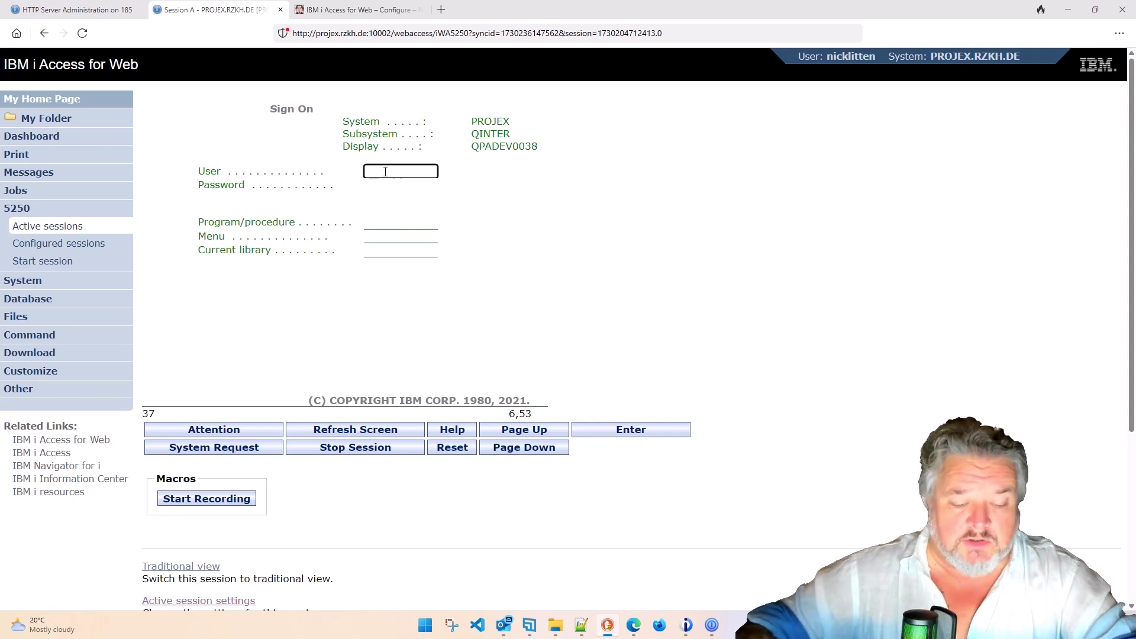
pyautogui.write('nicklitten')
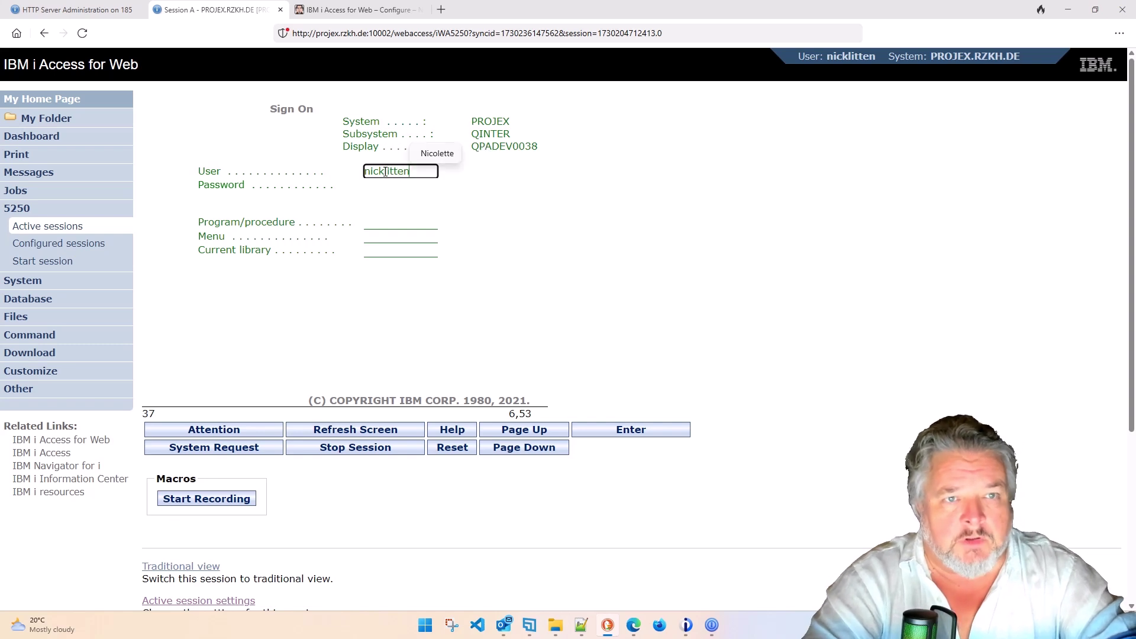
pyautogui.press('Tab')
pyautogui.write('••••••')
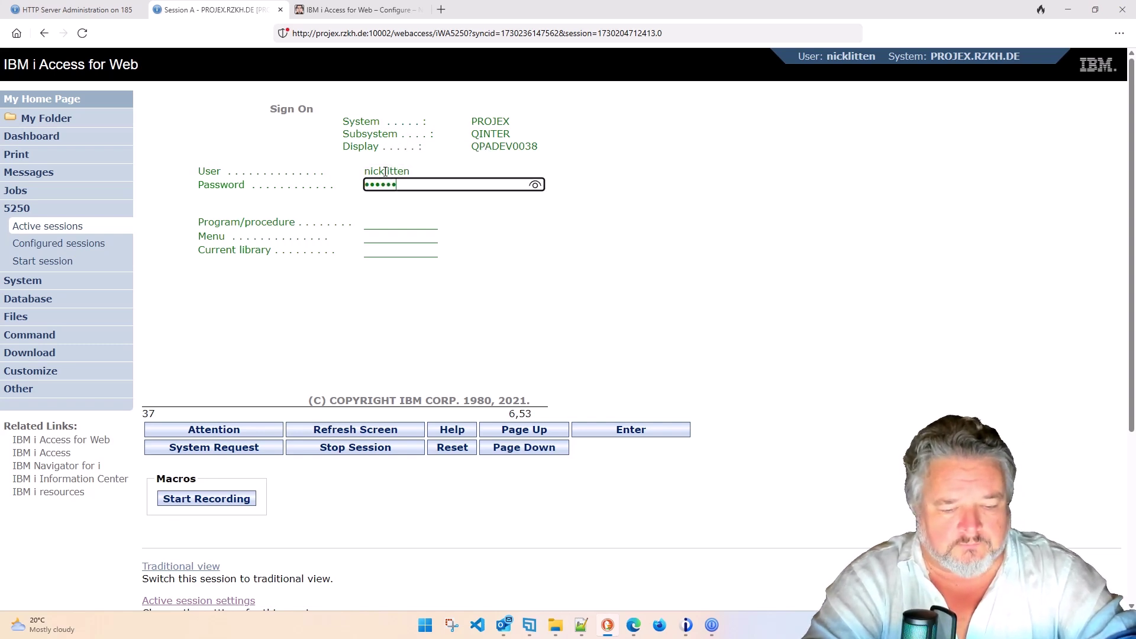
pyautogui.write('•••••')
pyautogui.press('Return')
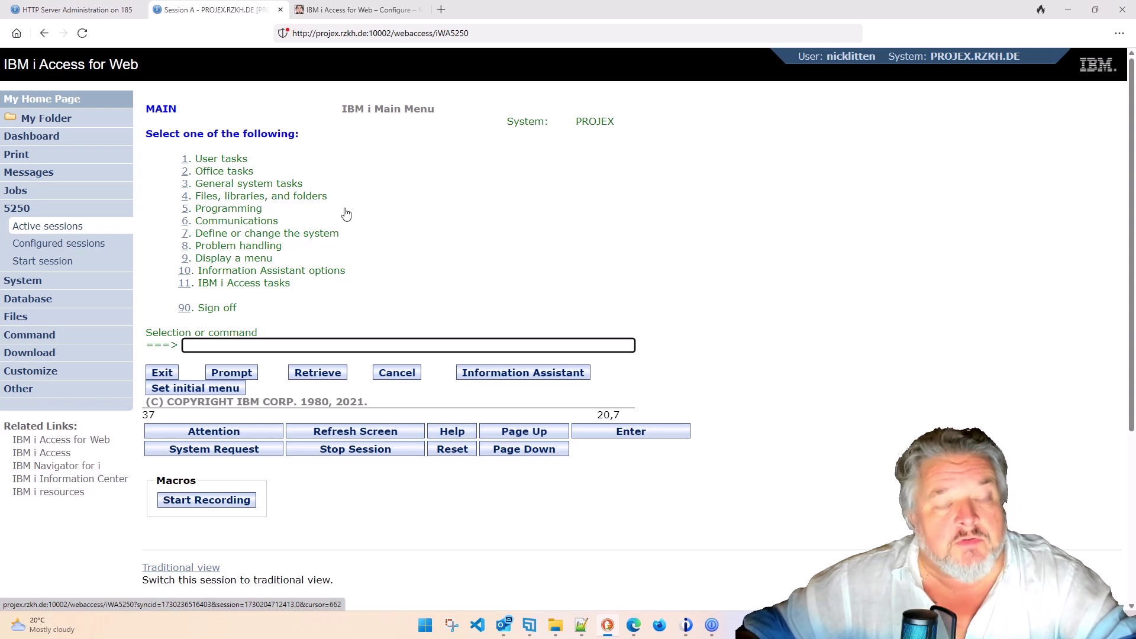
# Step: Reconnect session C from the Active sessions list, showing Work with Active Jobs with 192 jobs
pyautogui.click(44, 227)
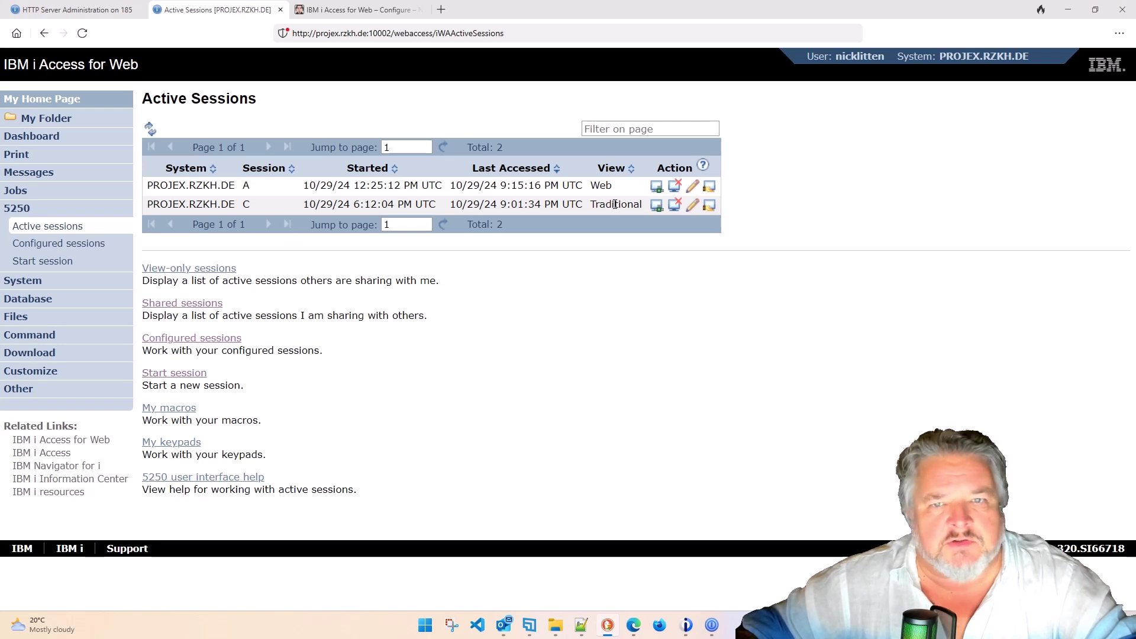
pyautogui.click(657, 207)
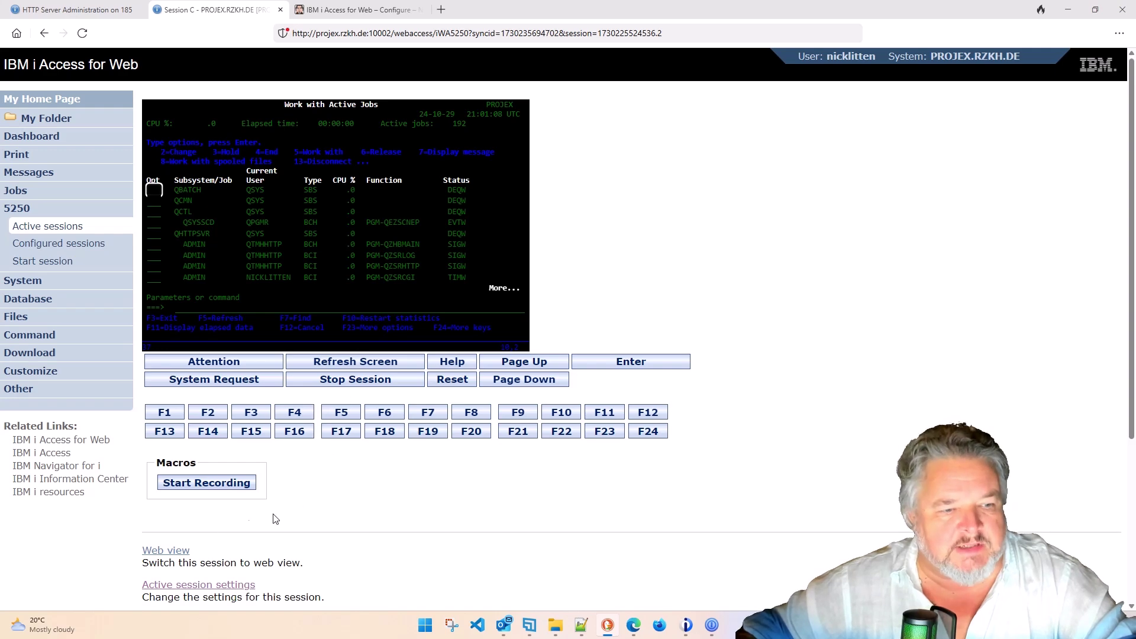
# Step: Toggle session C between web and traditional views and highlight the F3=Exit legend text
pyautogui.click(163, 555)
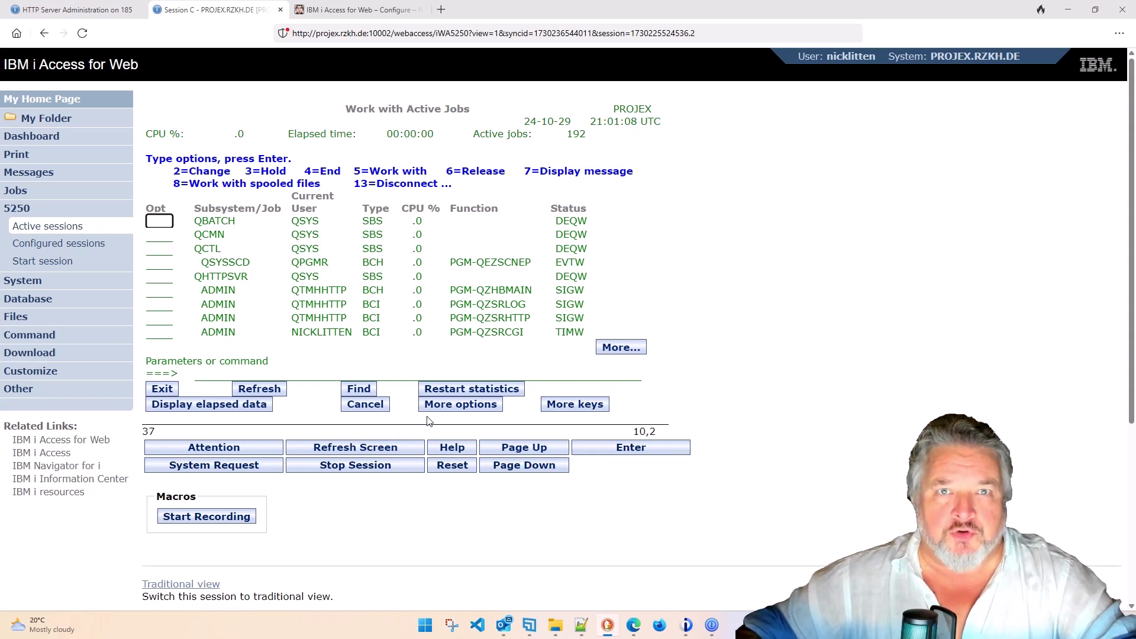
pyautogui.click(190, 585)
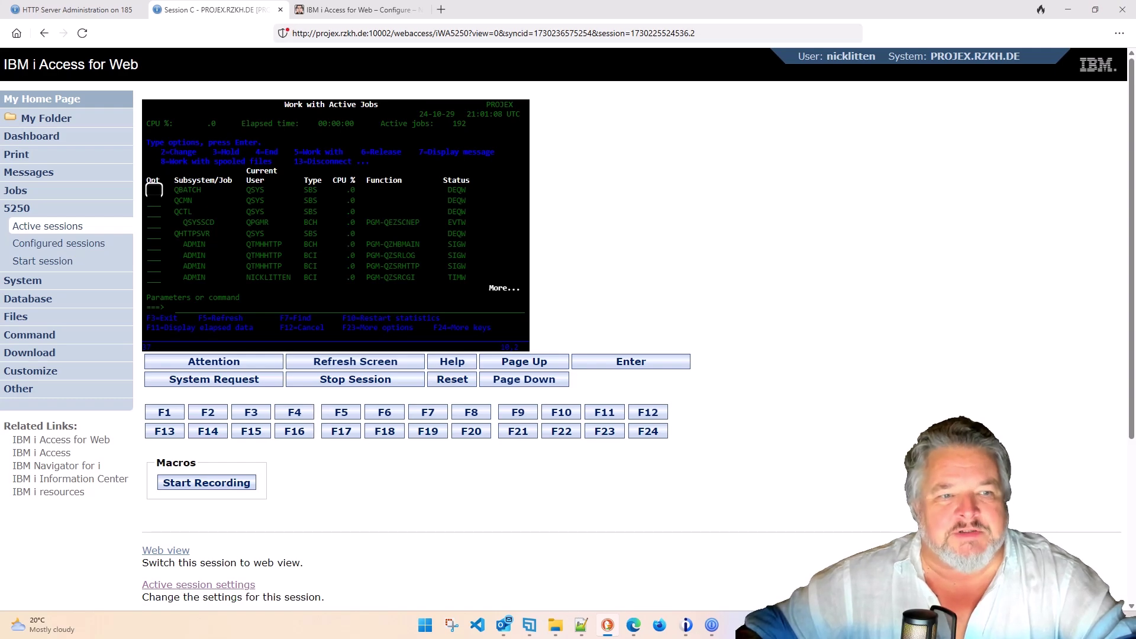
pyautogui.moveTo(146, 318); pyautogui.dragTo(179, 325)
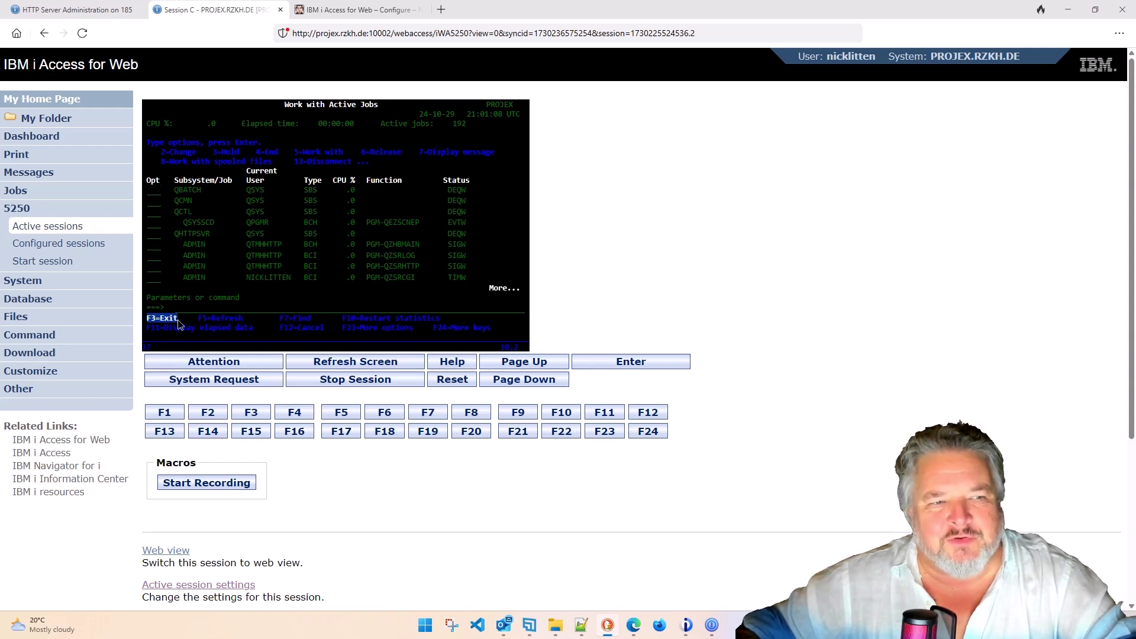
pyautogui.click(283, 272)
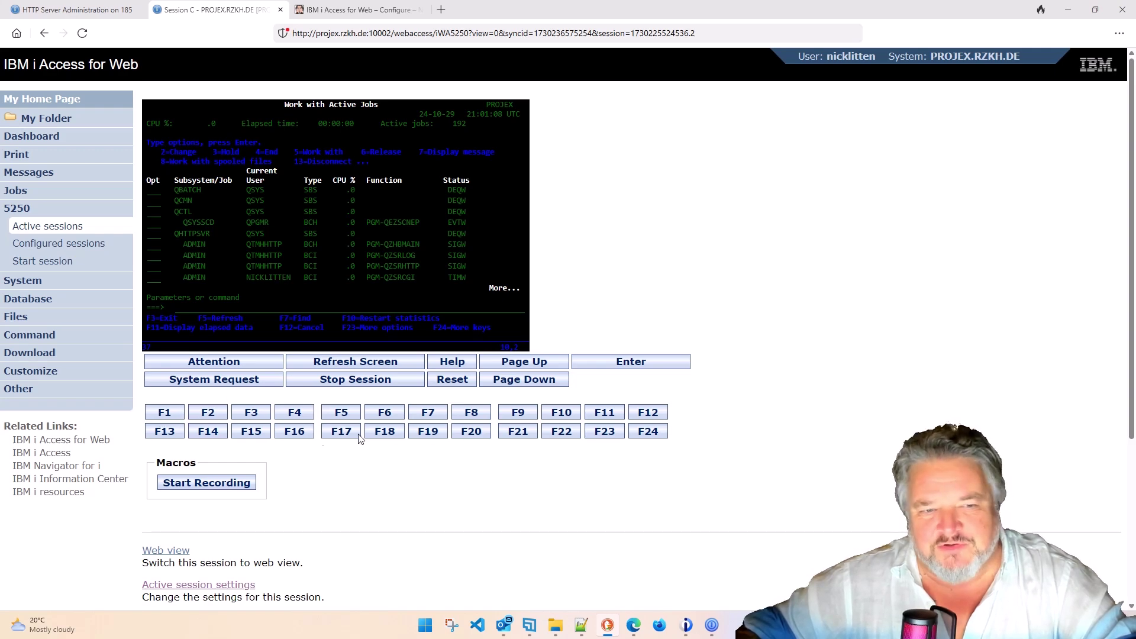
# Step: Refresh Work with Active Jobs in web view so it reports 193 active jobs
pyautogui.click(341, 414)
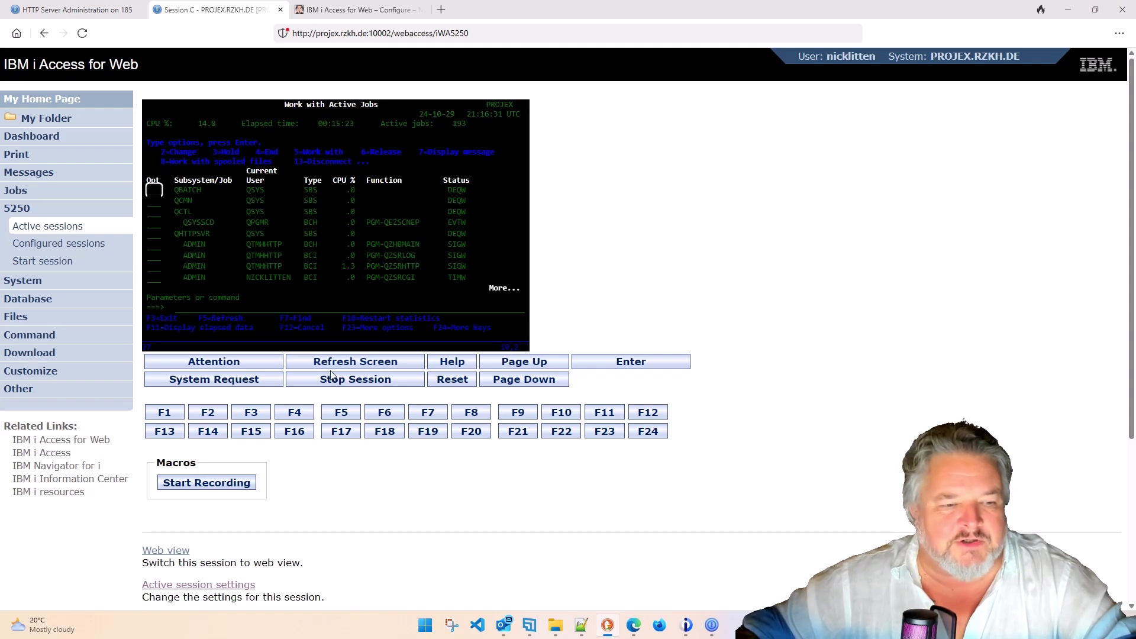
pyautogui.click(175, 555)
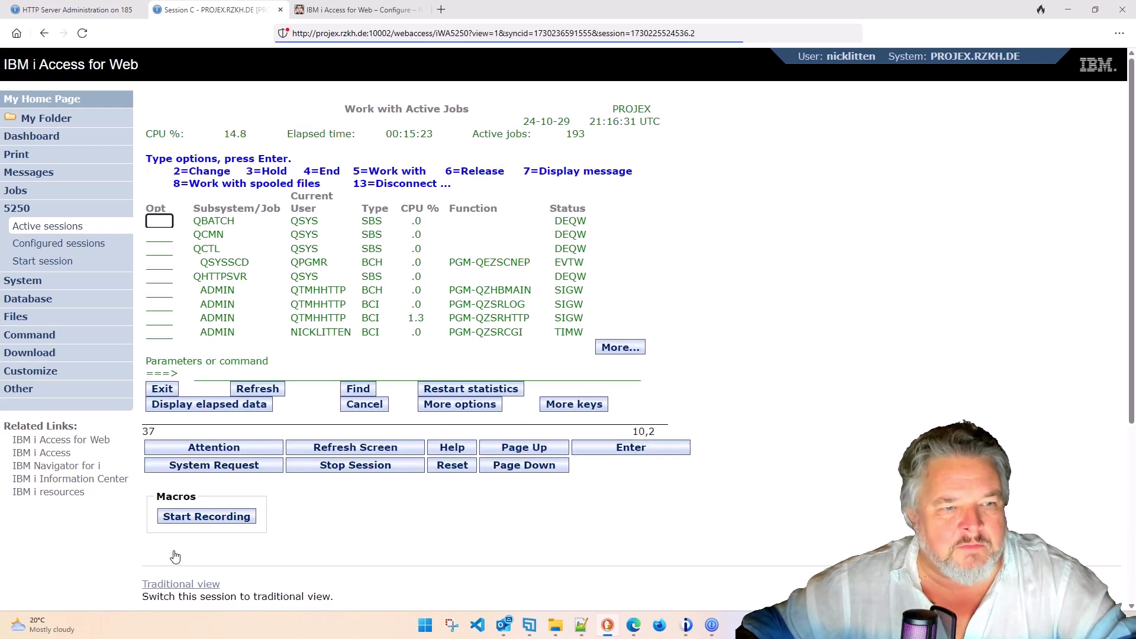
pyautogui.click(267, 392)
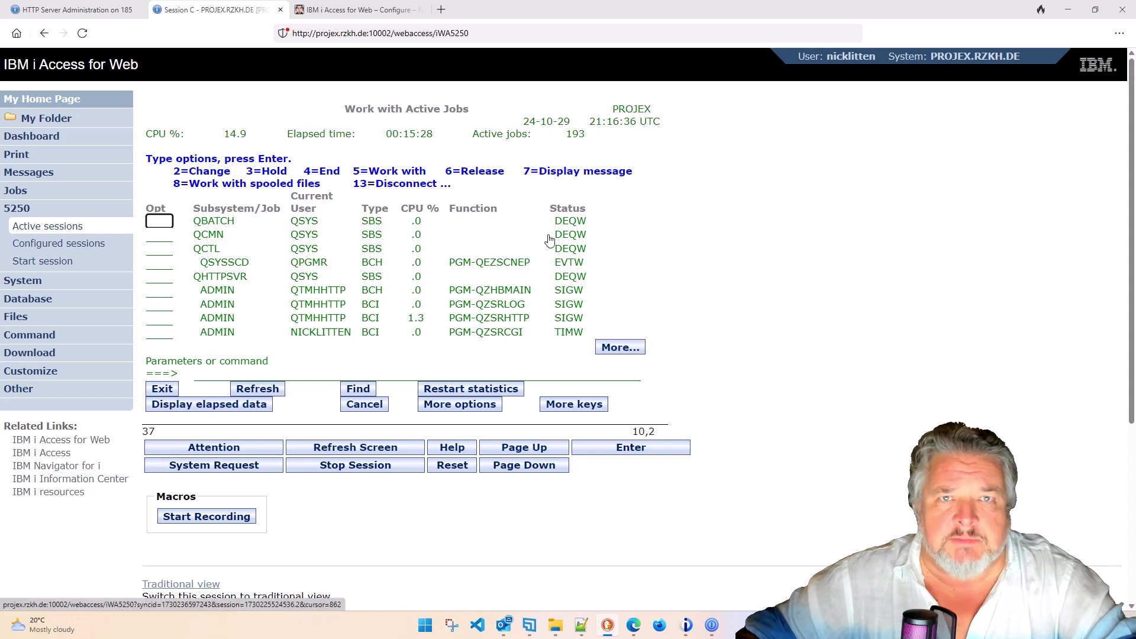
# Step: Scroll the session page down and back, then open the Print overview of printers and printer output
pyautogui.scroll(-5, 533, 296)
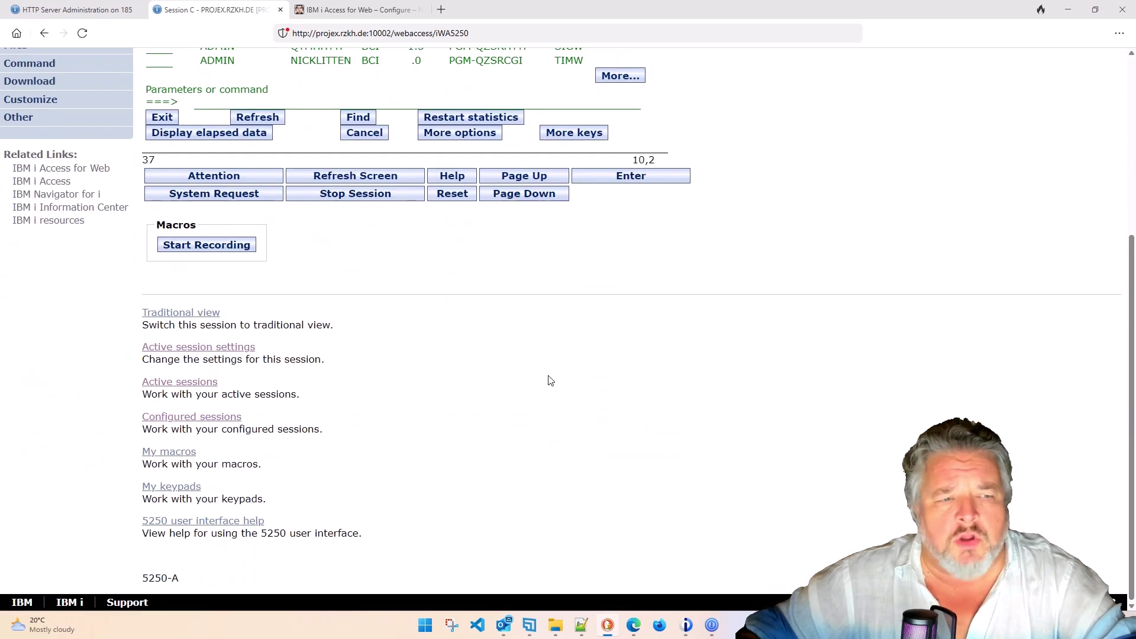
pyautogui.scroll(5, 413, 355)
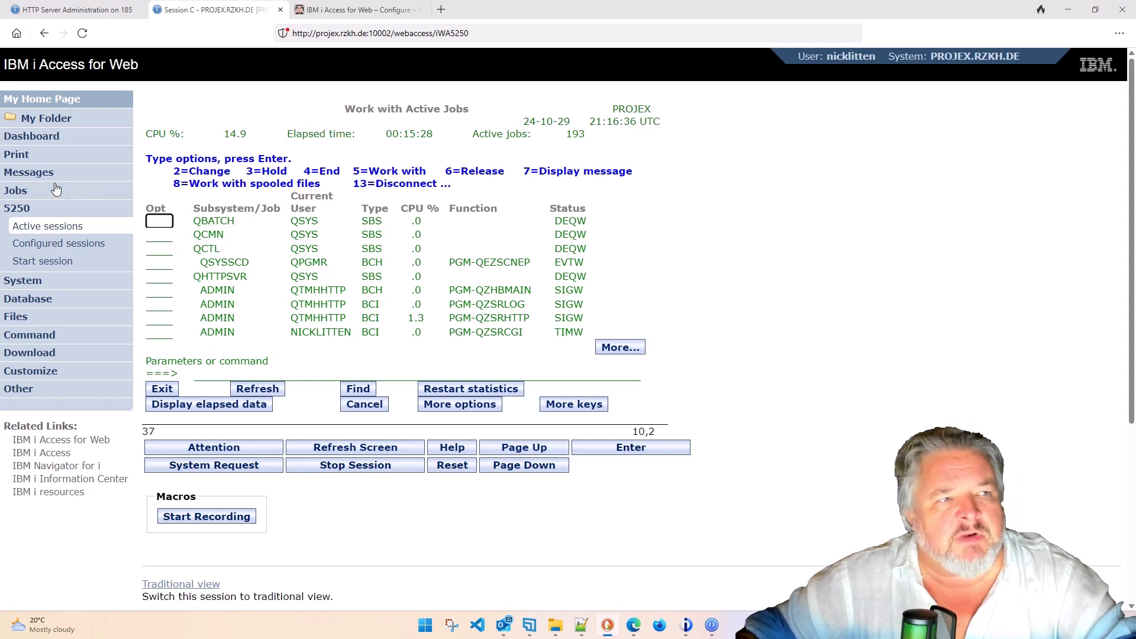
pyautogui.click(25, 156)
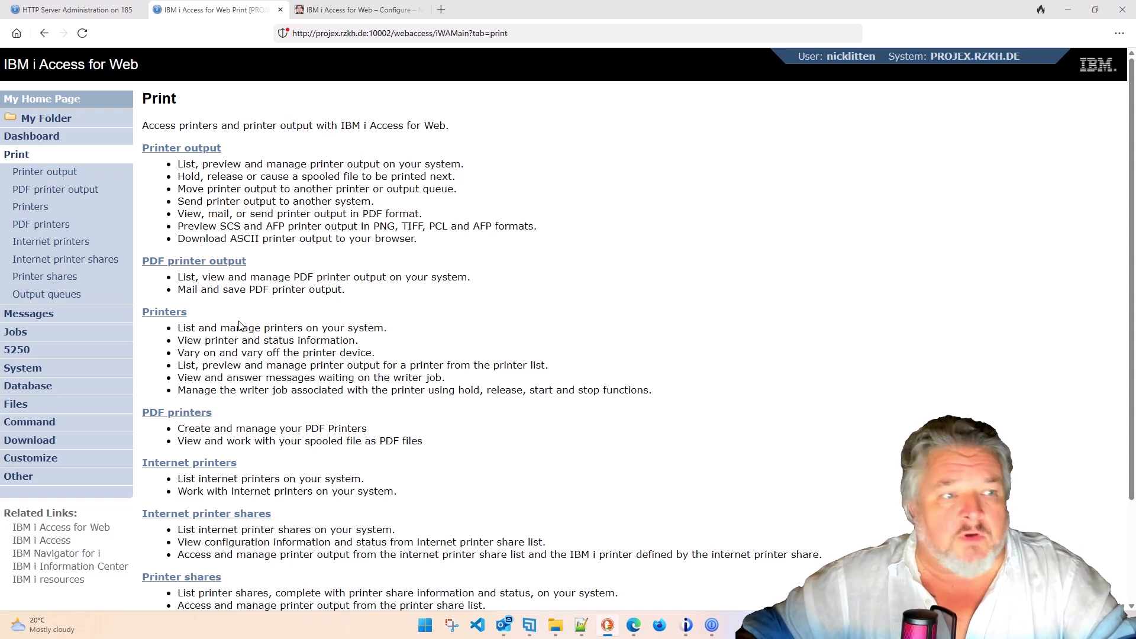
# Step: Reconnect session A from the 5250 Active sessions list to show the IBM i Main Menu again
pyautogui.click(22, 353)
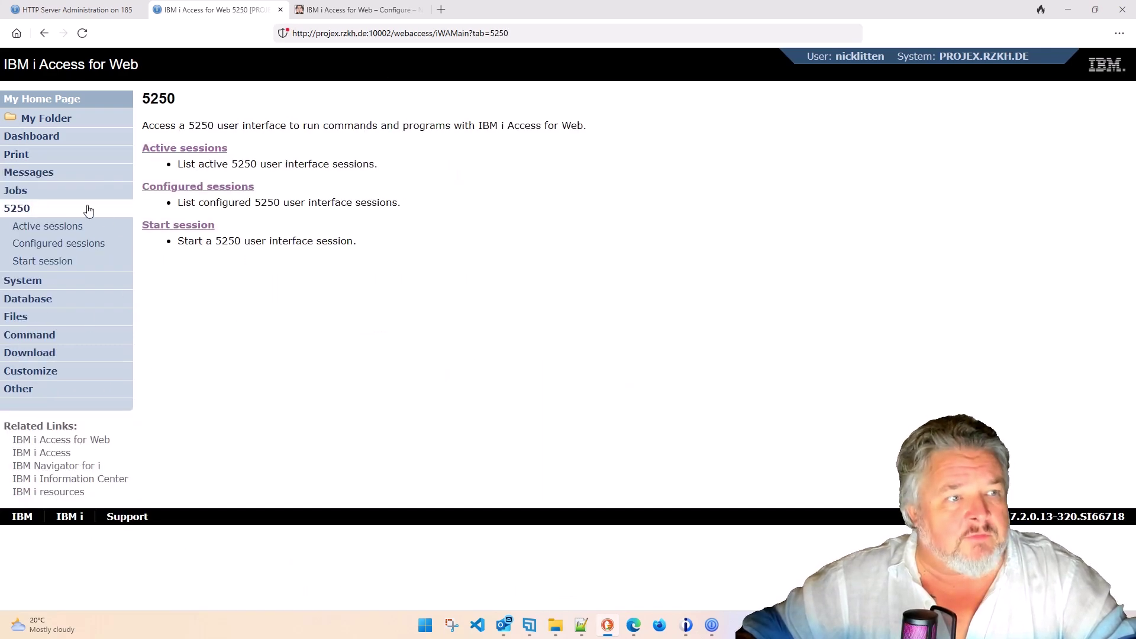
pyautogui.click(57, 231)
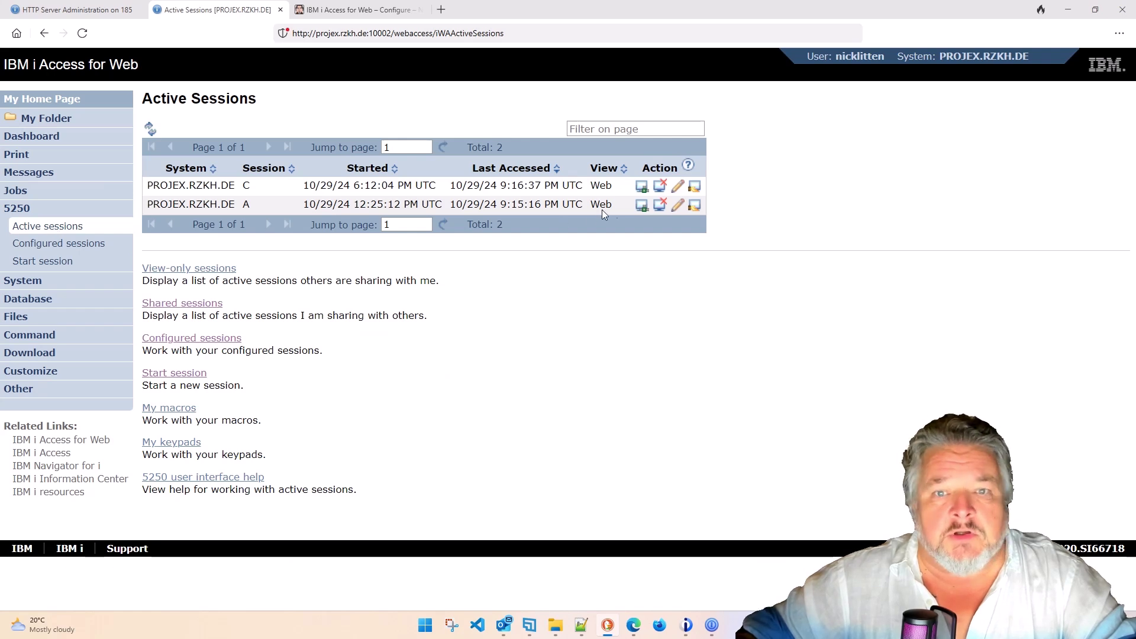
pyautogui.click(642, 206)
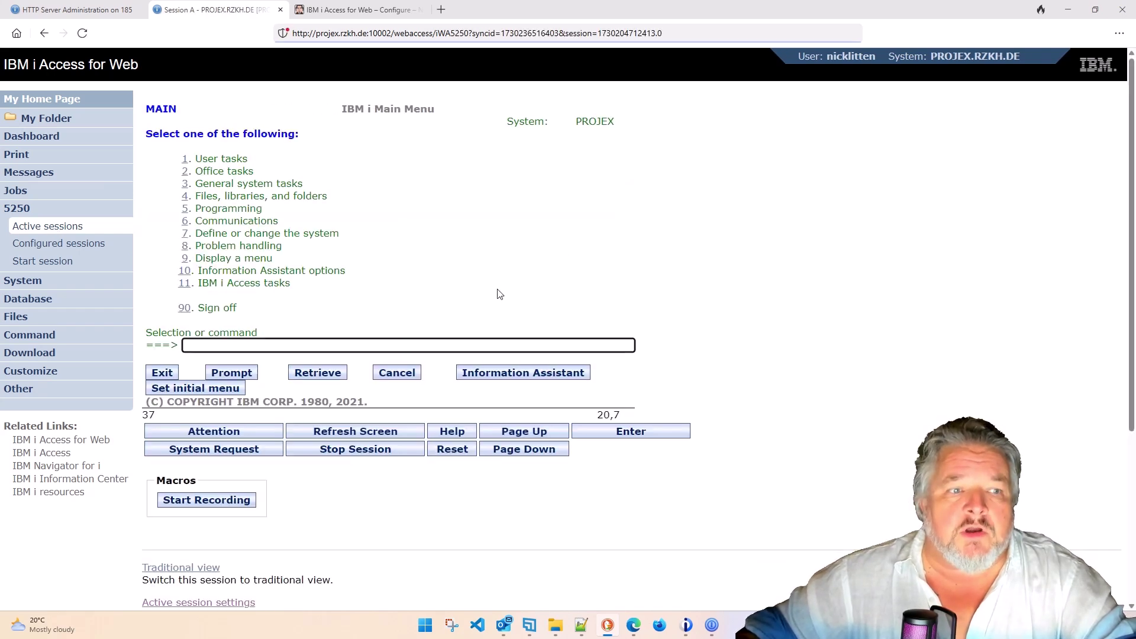